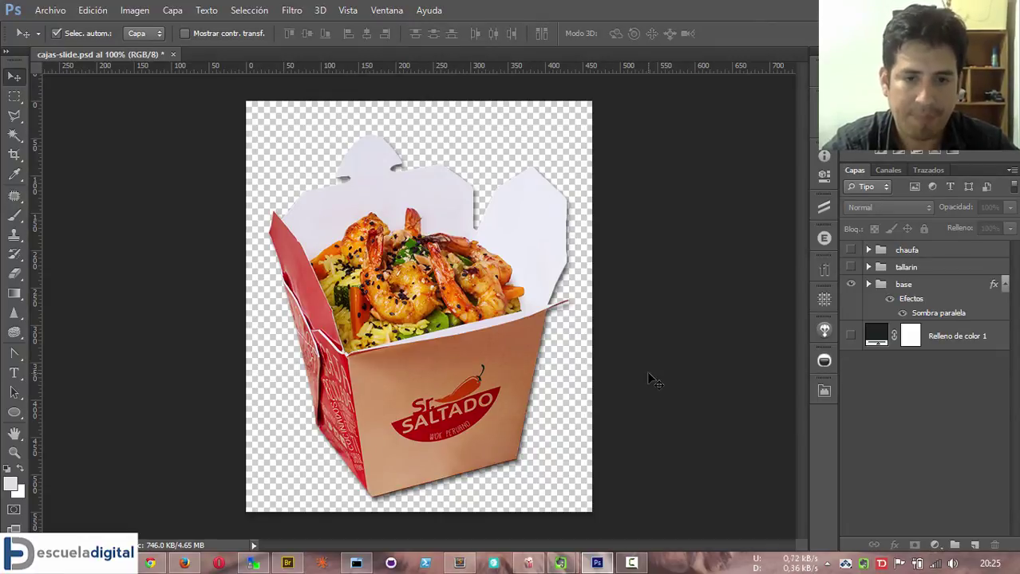
# Save the box image as cajas-slide.png in PNG format on the desktop, accepting default PNG options
pyautogui.click(62, 14)
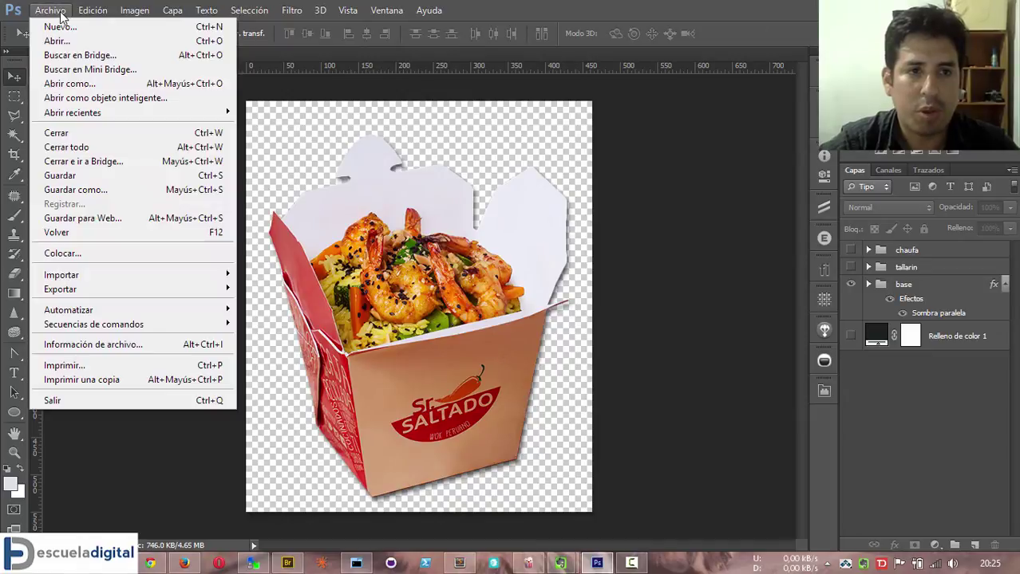
pyautogui.click(72, 190)
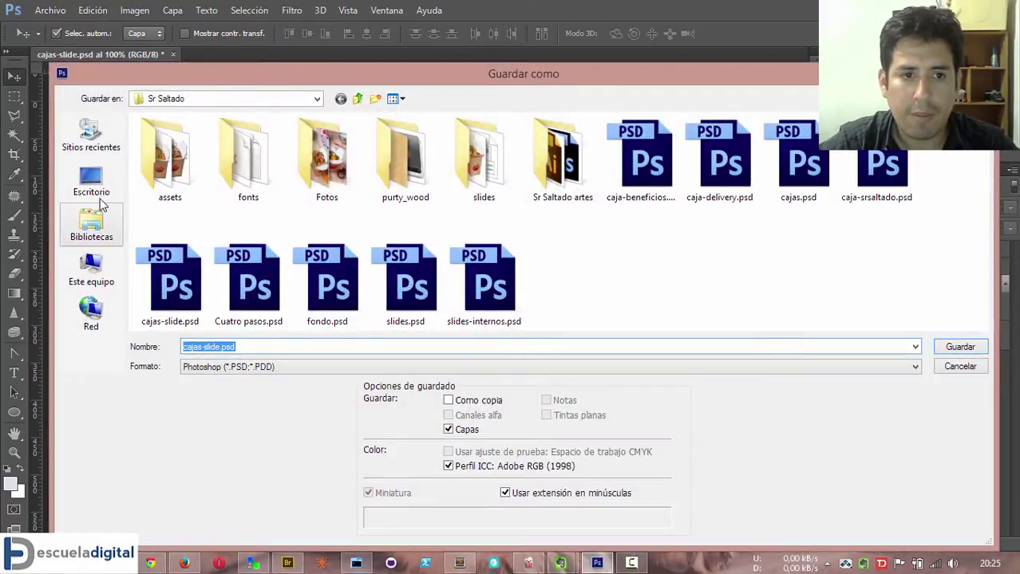
pyautogui.click(99, 196)
pyautogui.click(308, 369)
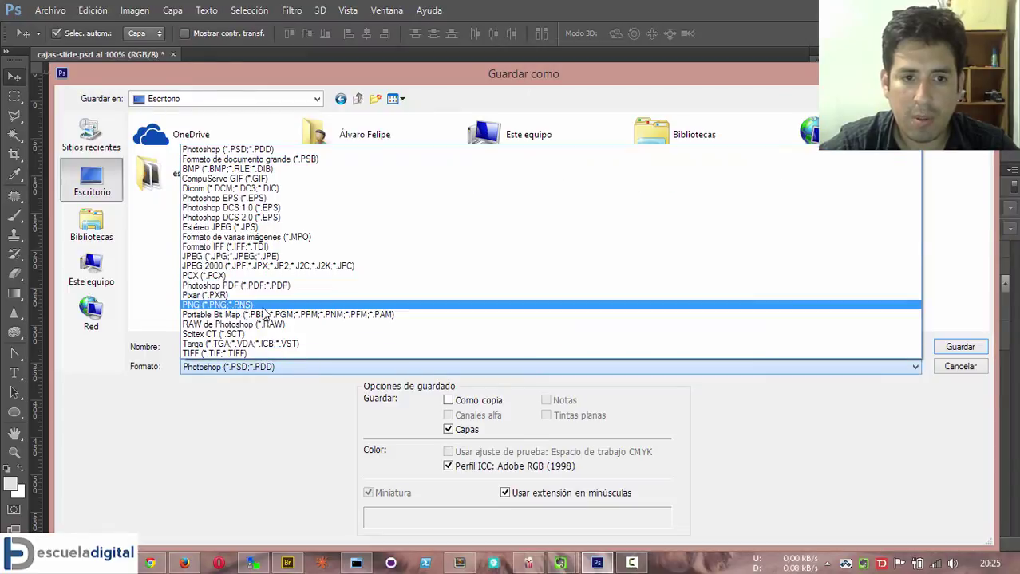
pyautogui.click(262, 306)
pyautogui.click(960, 347)
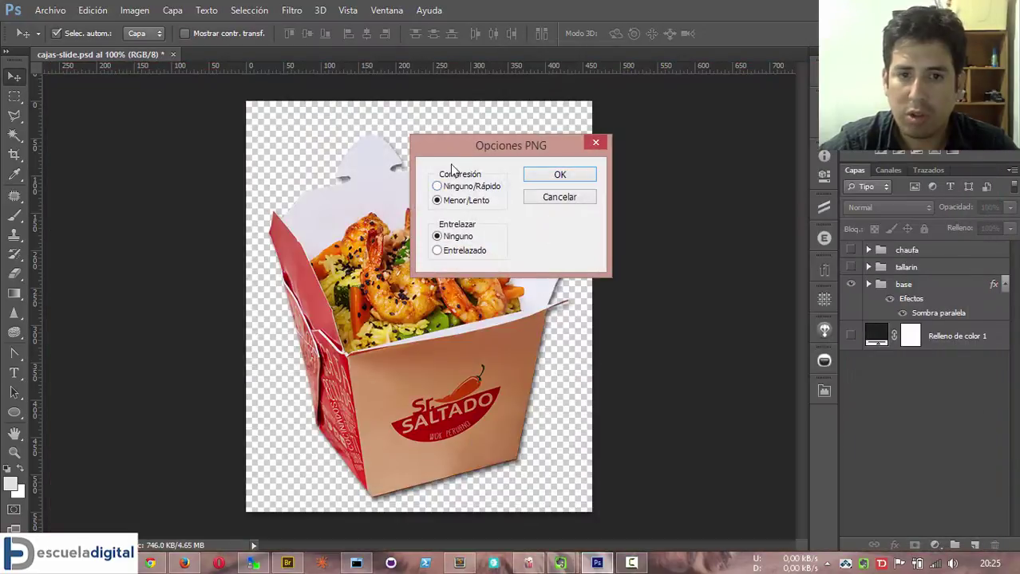
pyautogui.click(559, 174)
# Check that cajas-slide.png on the desktop is 318 KB, then return to Photoshop
pyautogui.click(252, 563)
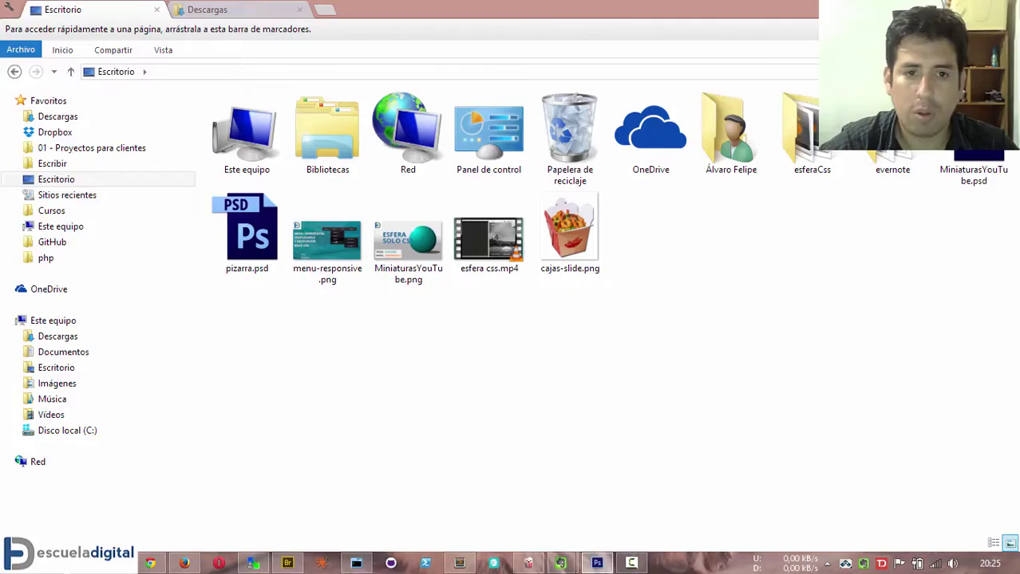
pyautogui.click(589, 262)
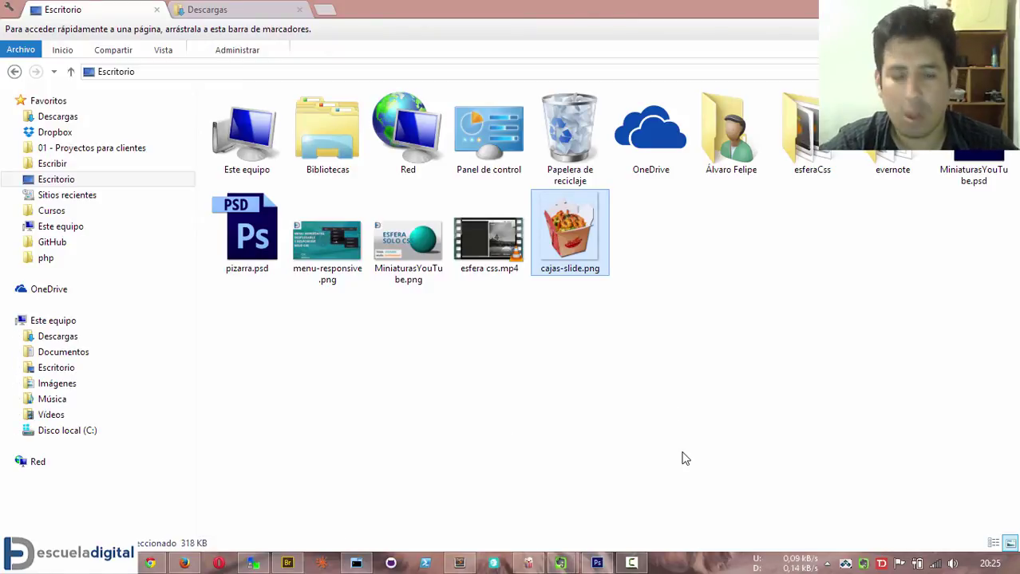
pyautogui.hotkey('alt', 'Tab')
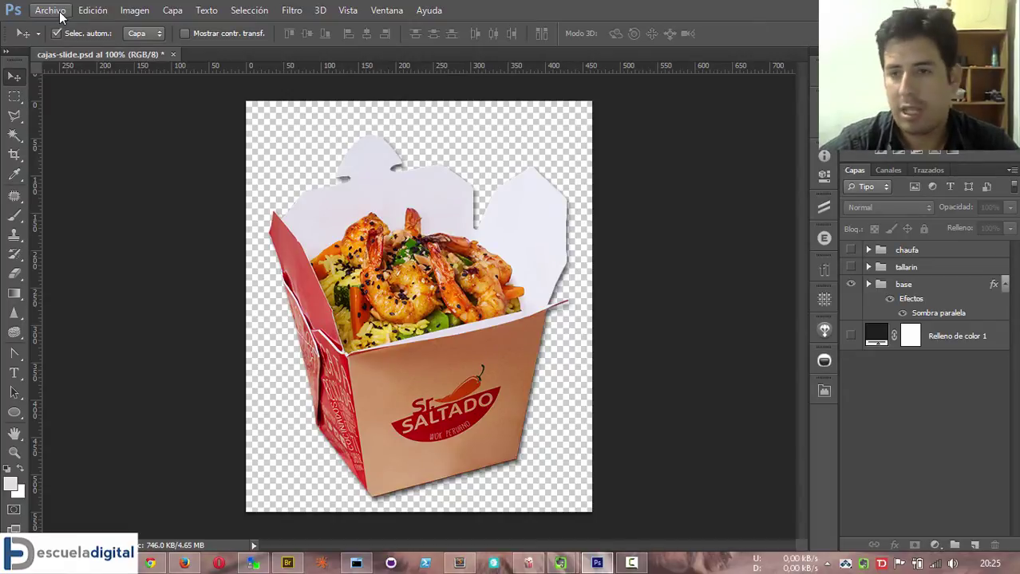
# Choose the PNG-8 output preset in Save for Web
pyautogui.click(61, 16)
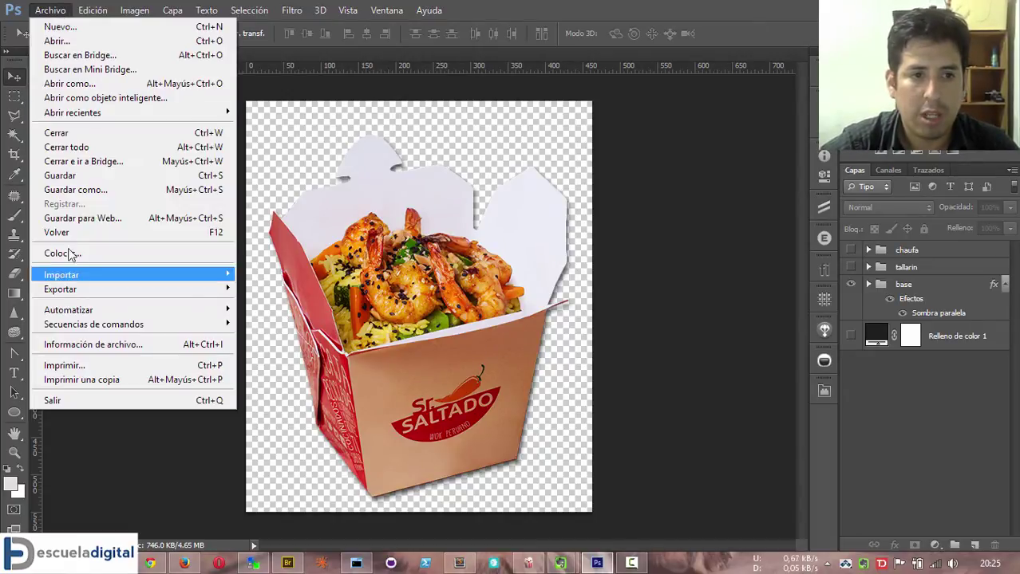
pyautogui.click(75, 217)
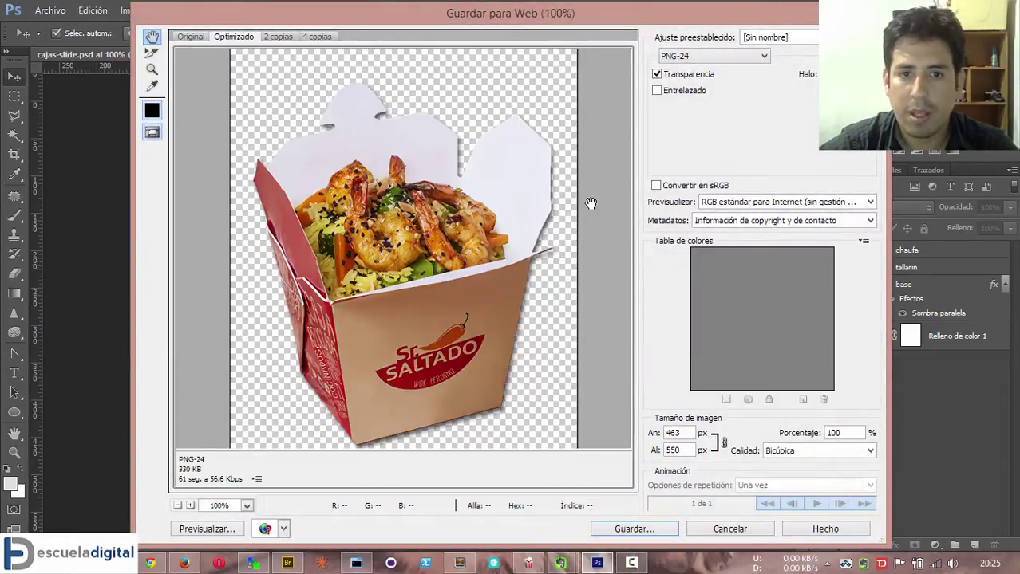
pyautogui.click(706, 56)
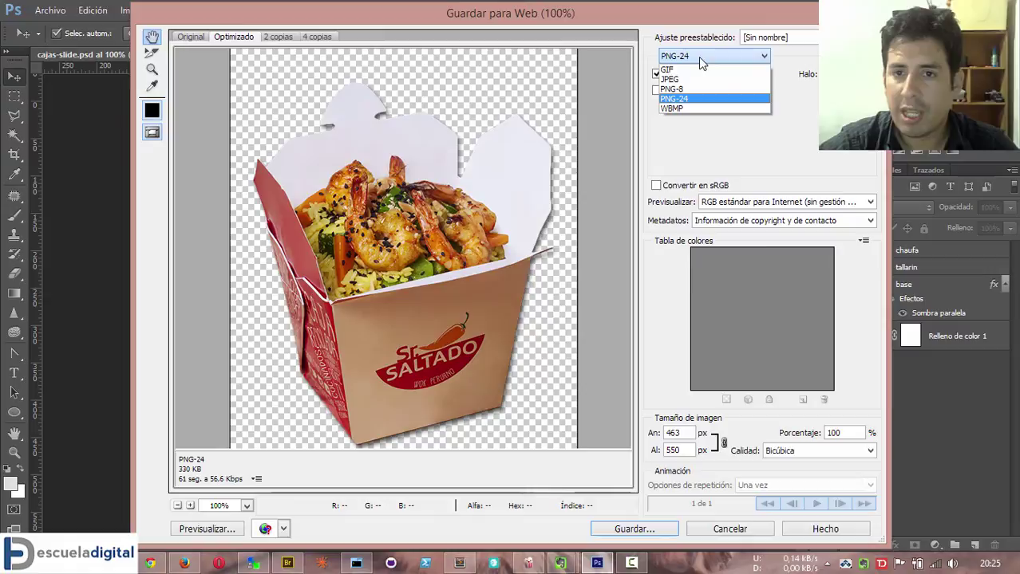
pyautogui.click(678, 94)
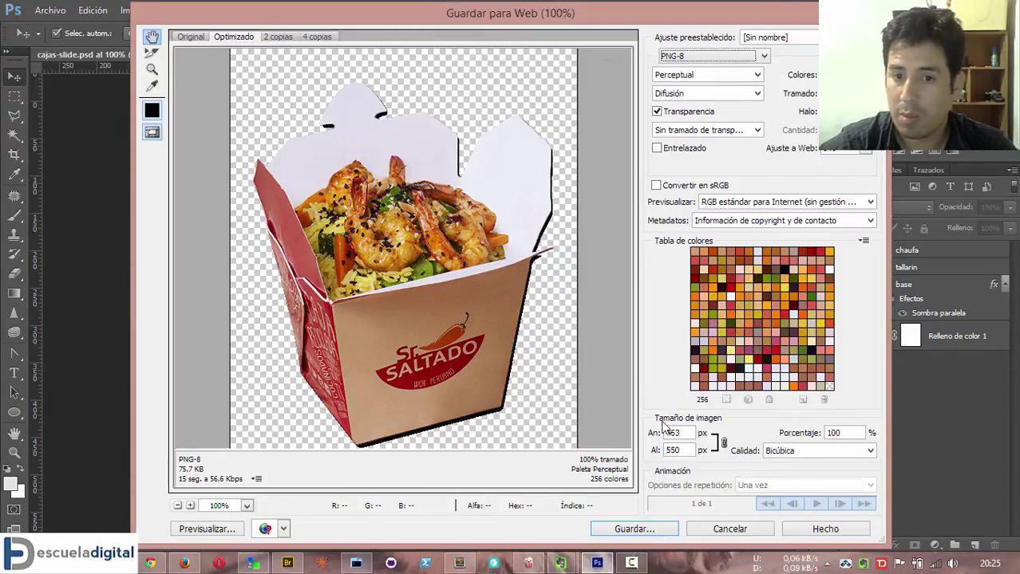
# Save the optimized image to the desktop as cajas-slide-png8.png
pyautogui.click(633, 530)
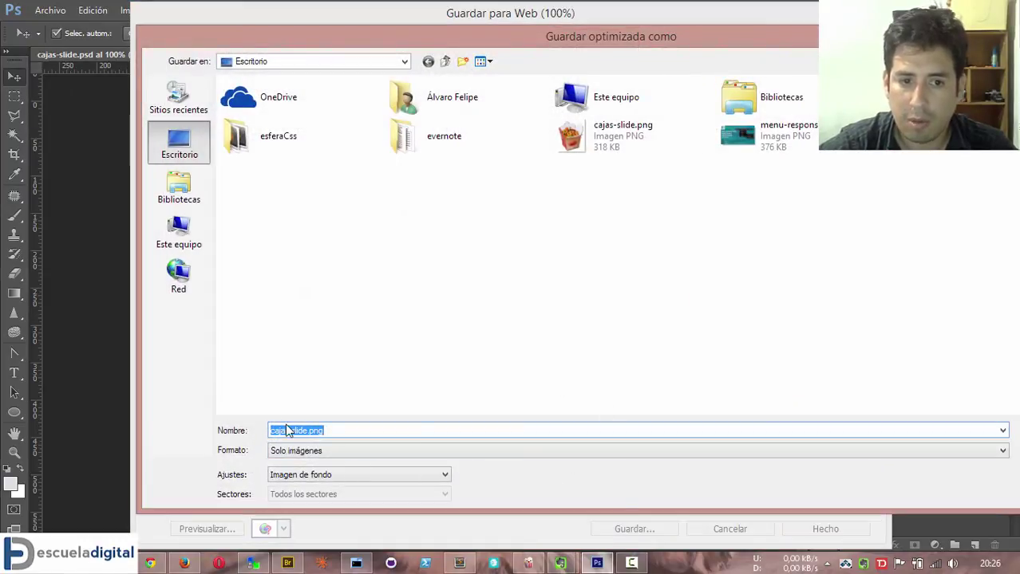
pyautogui.click(309, 431)
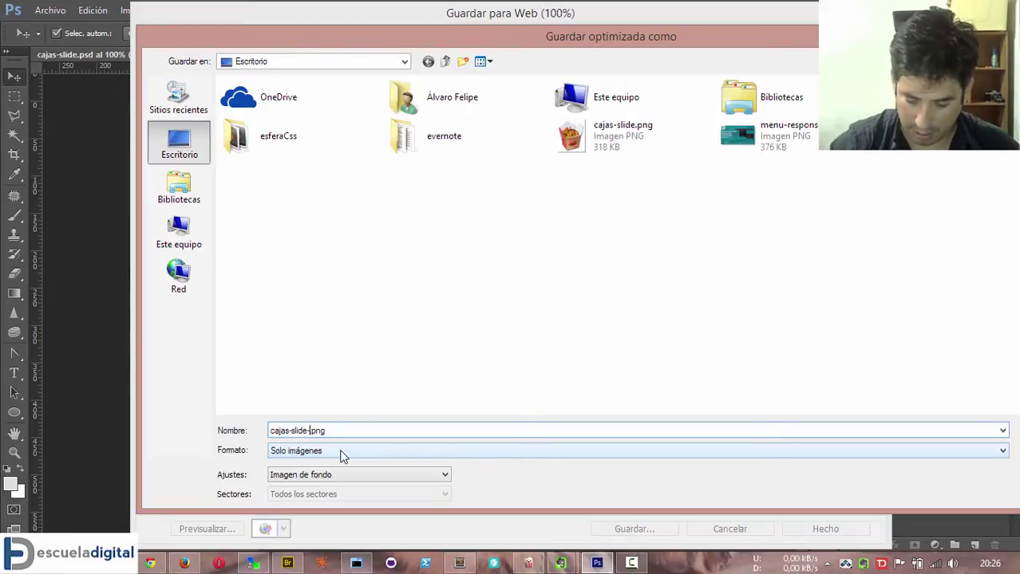
pyautogui.write('-png8')
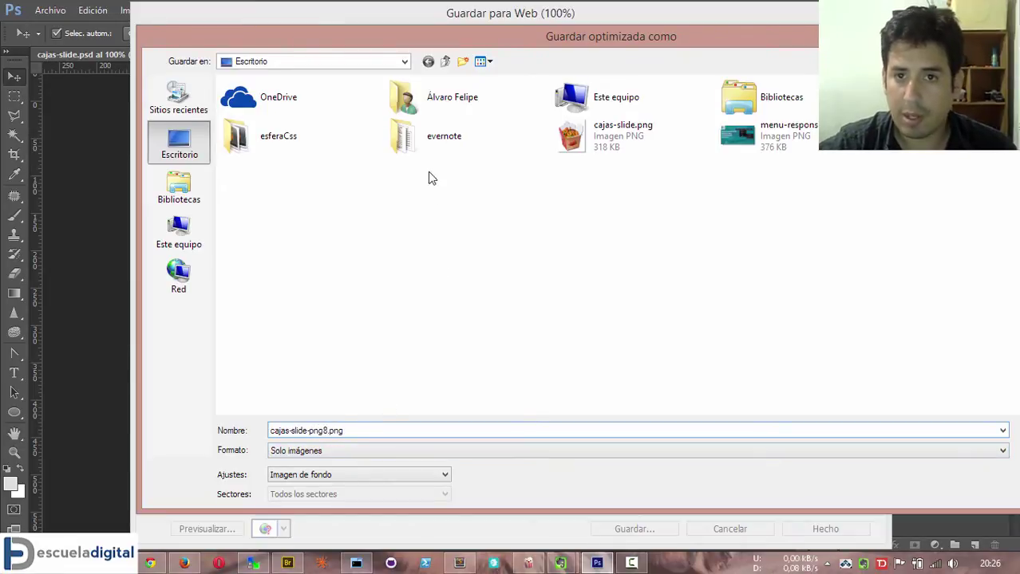
pyautogui.moveTo(666, 34); pyautogui.dragTo(377, 21)
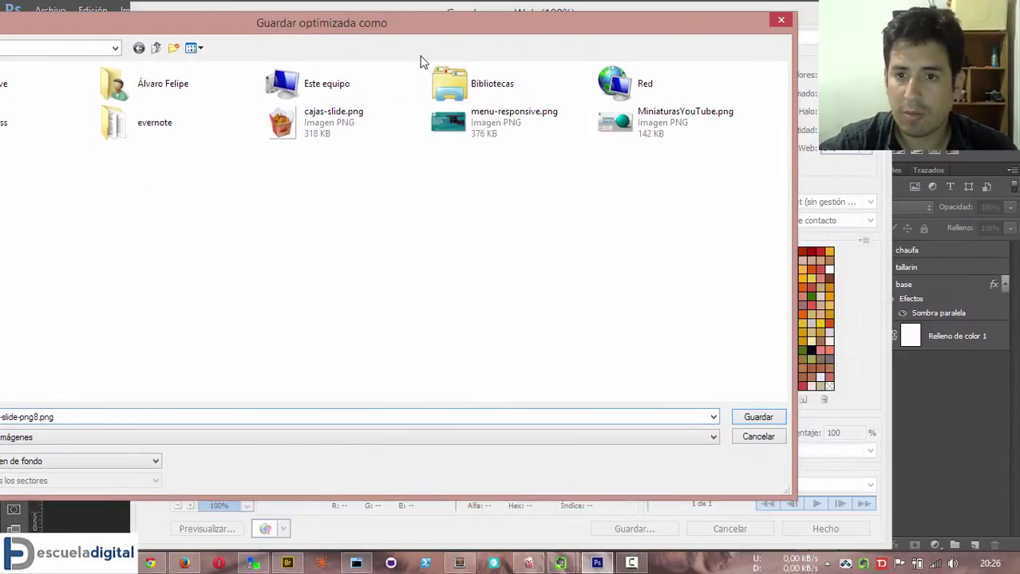
pyautogui.click(758, 418)
pyautogui.click(556, 237)
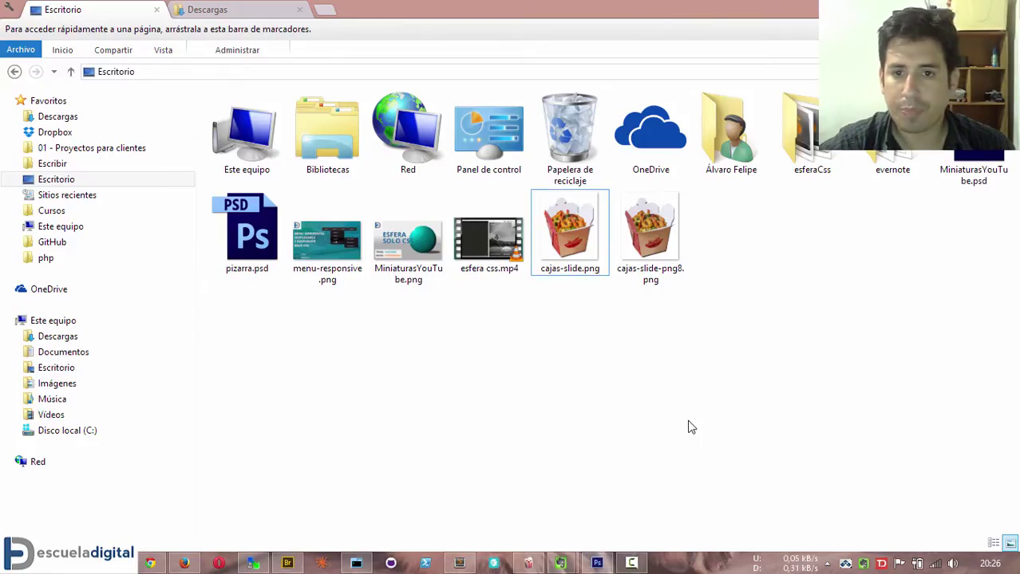
# Compare the file sizes of cajas-slide.png and cajas-slide-png8.png in the desktop folder
pyautogui.click(655, 272)
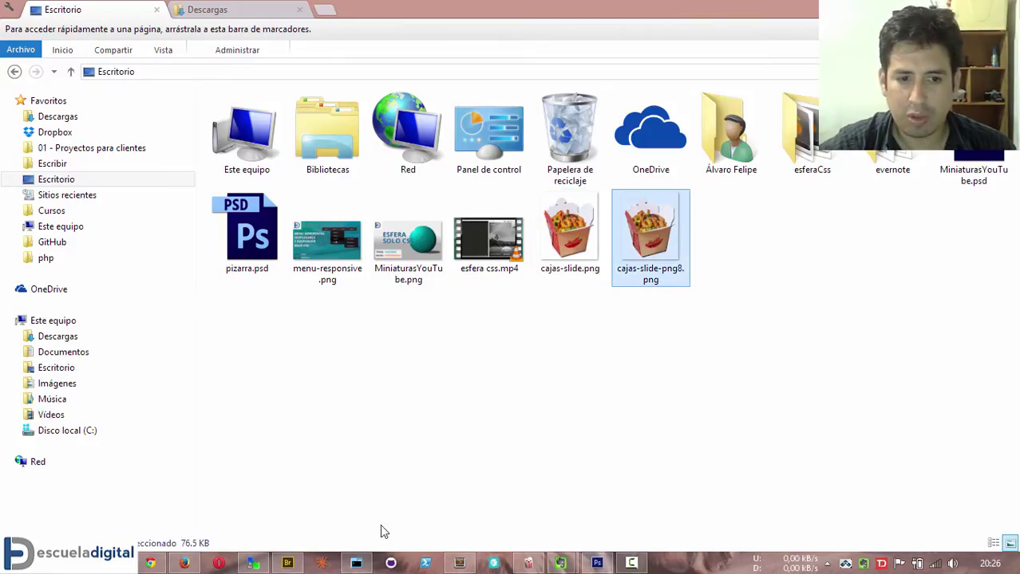
pyautogui.click(563, 259)
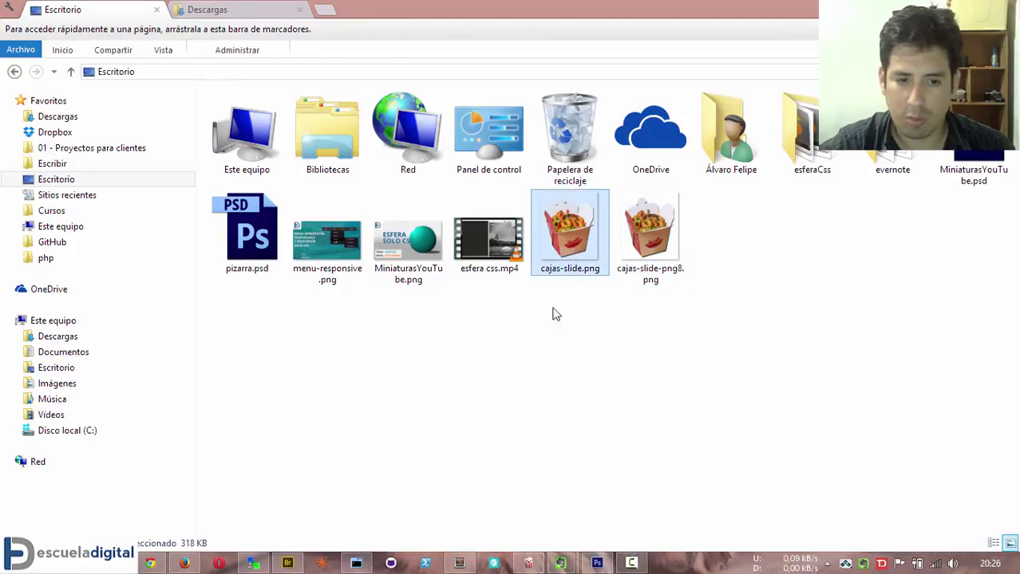
pyautogui.click(639, 275)
# Preview cajas-slide-png8.png in the image viewer, then return to the TinyPNG page
pyautogui.doubleClick(636, 265)
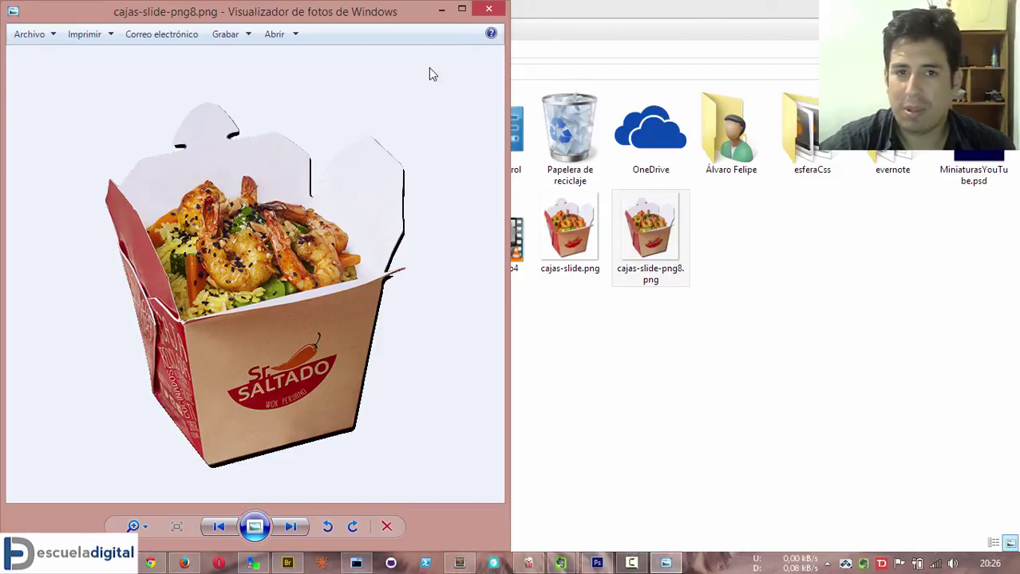
pyautogui.click(488, 8)
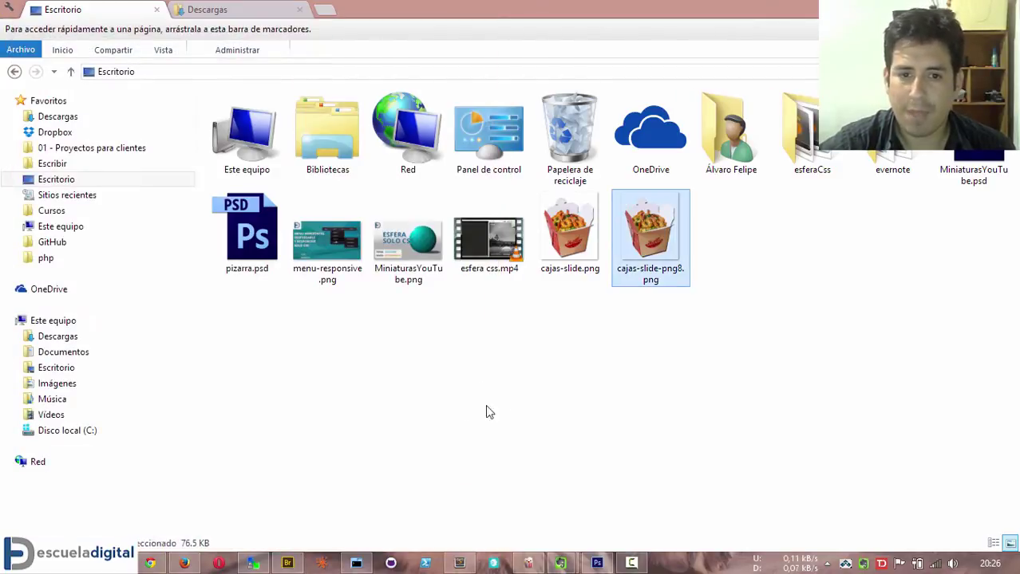
pyautogui.click(149, 565)
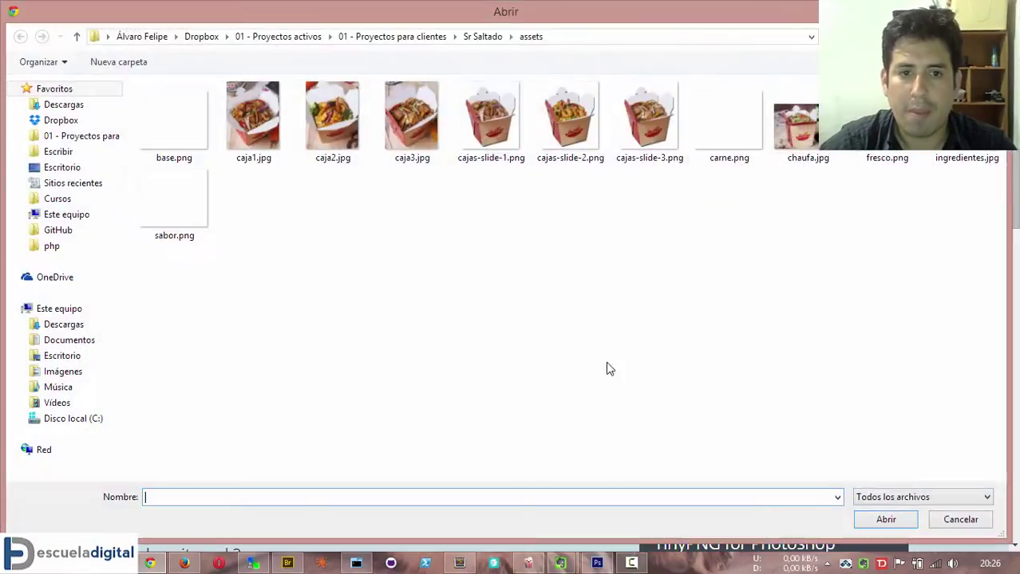
# Upload cajas-slide.png from the desktop to TinyPNG for compression
pyautogui.click(62, 169)
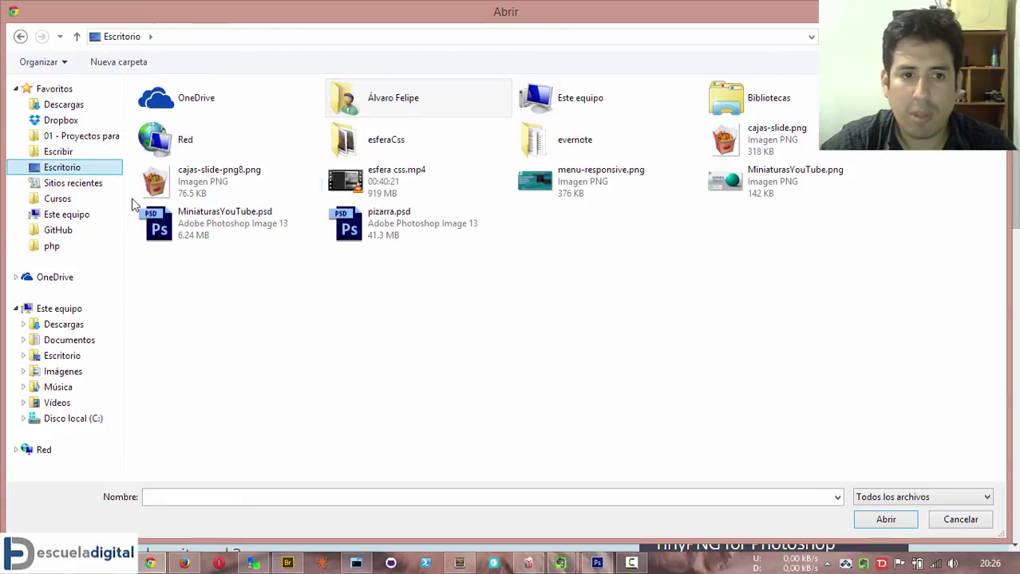
pyautogui.click(762, 145)
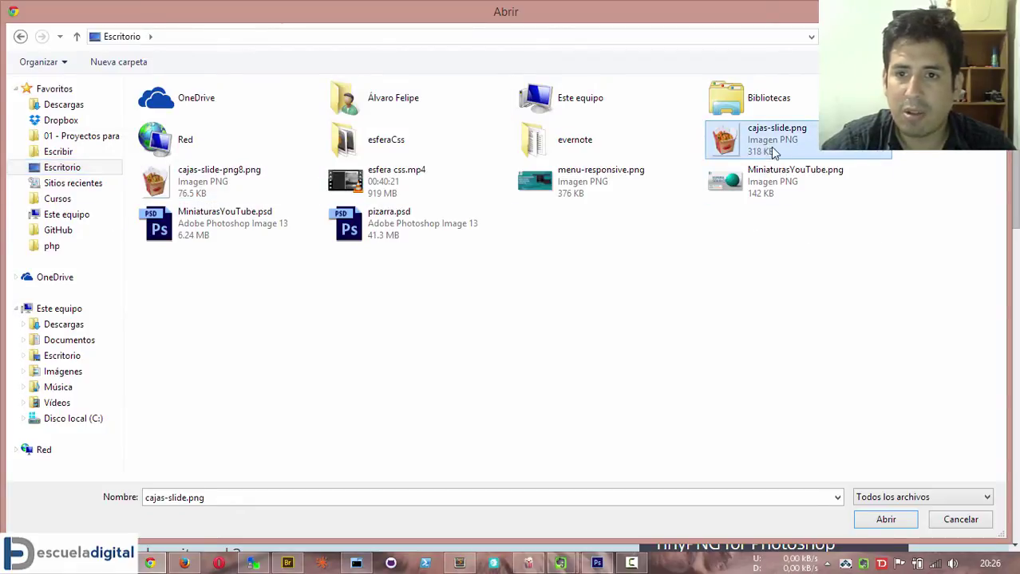
pyautogui.click(893, 523)
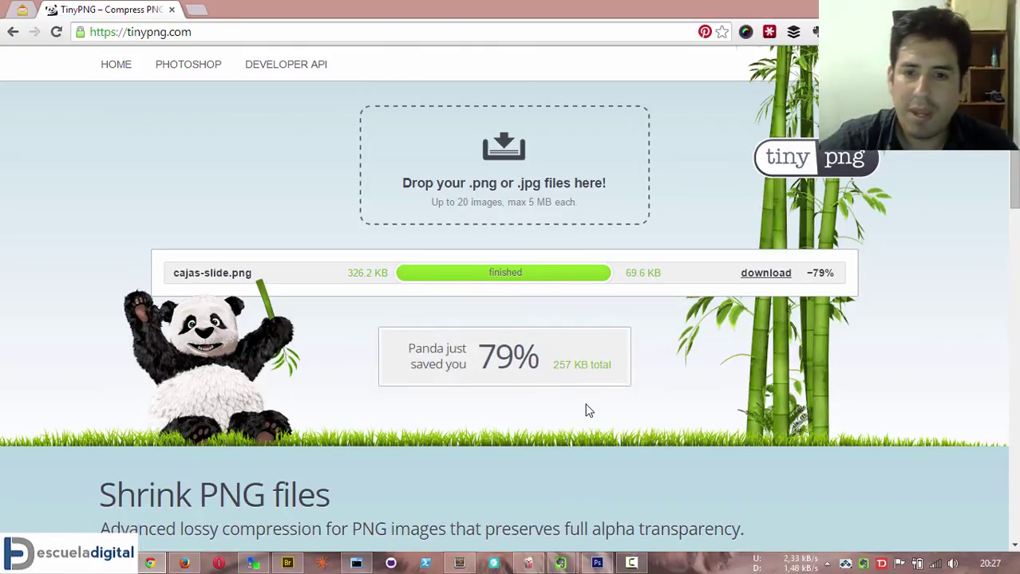
# Highlight the 79% savings and 257 KB total-saved figures on the results
pyautogui.moveTo(484, 354); pyautogui.dragTo(535, 355)
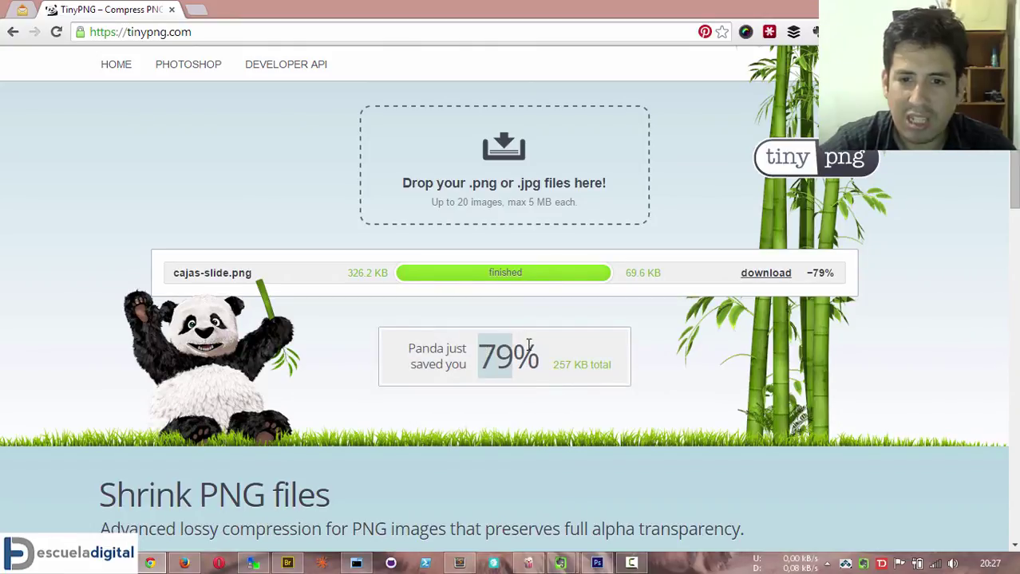
pyautogui.click(535, 387)
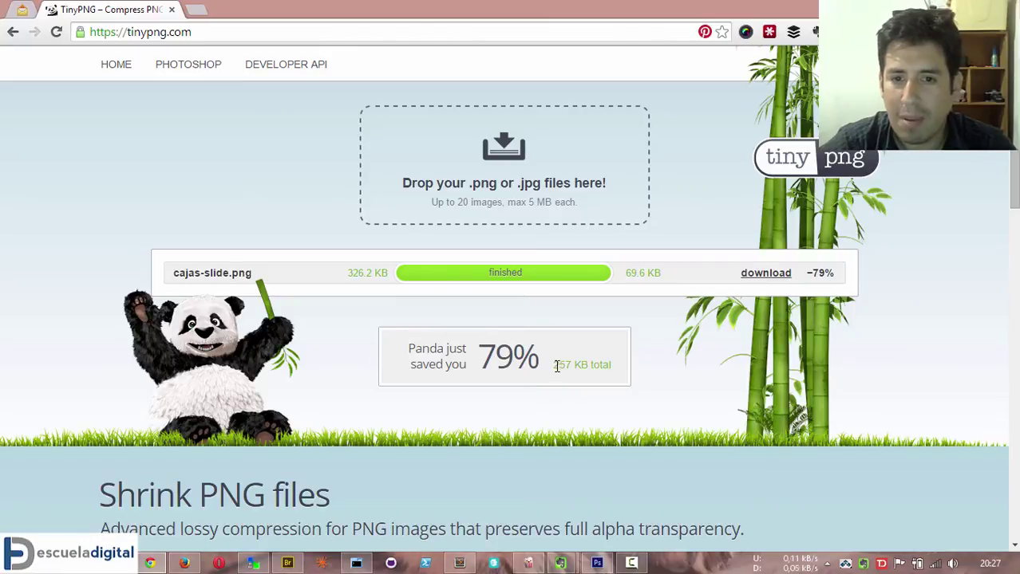
pyautogui.moveTo(554, 366); pyautogui.dragTo(576, 365)
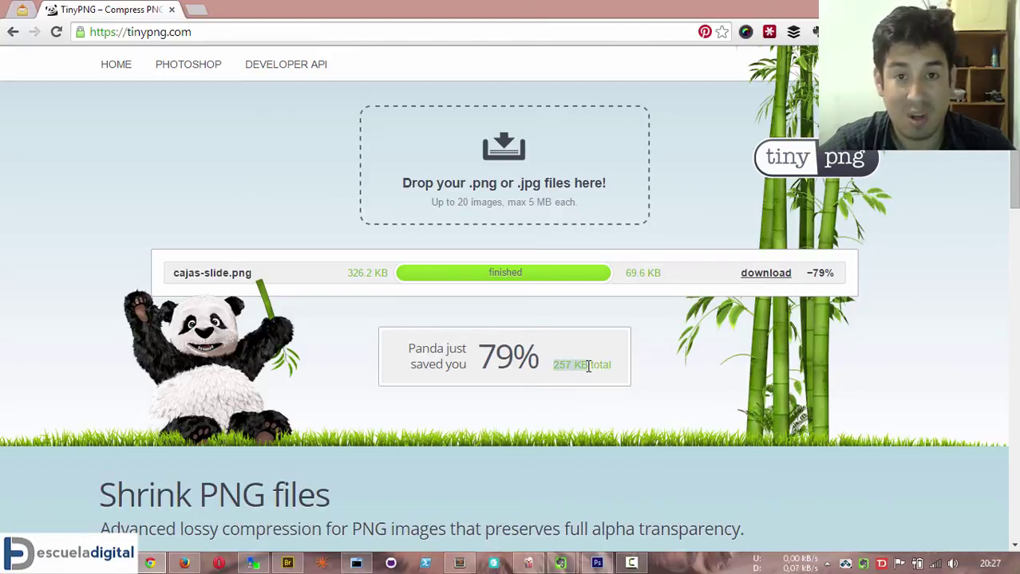
pyautogui.click(587, 365)
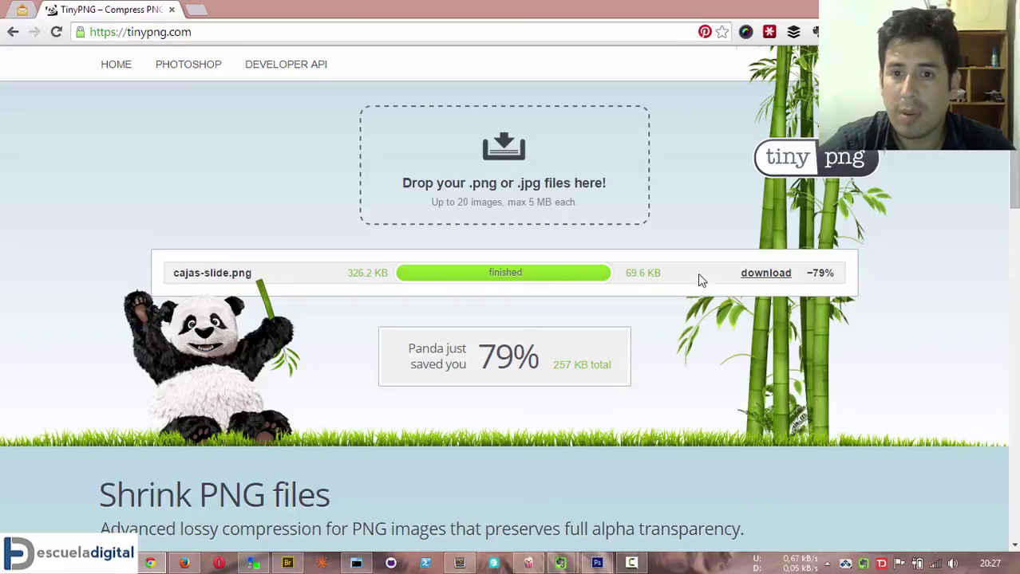
# Save the compressed image's download link to the desktop with 'tinypng' added to the name
pyautogui.rightClick(766, 273)
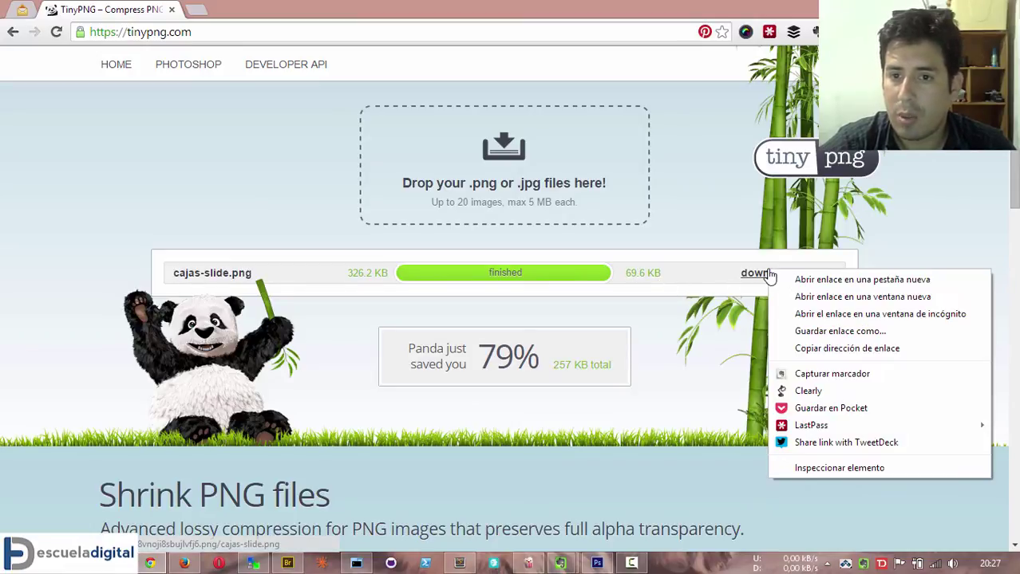
pyautogui.click(851, 331)
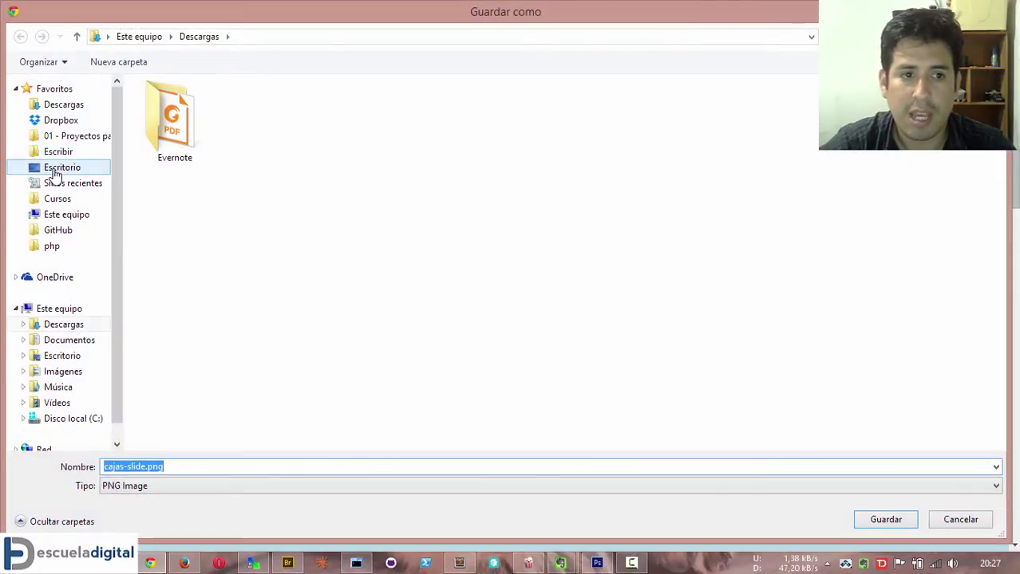
pyautogui.click(59, 168)
pyautogui.click(125, 466)
pyautogui.click(148, 466)
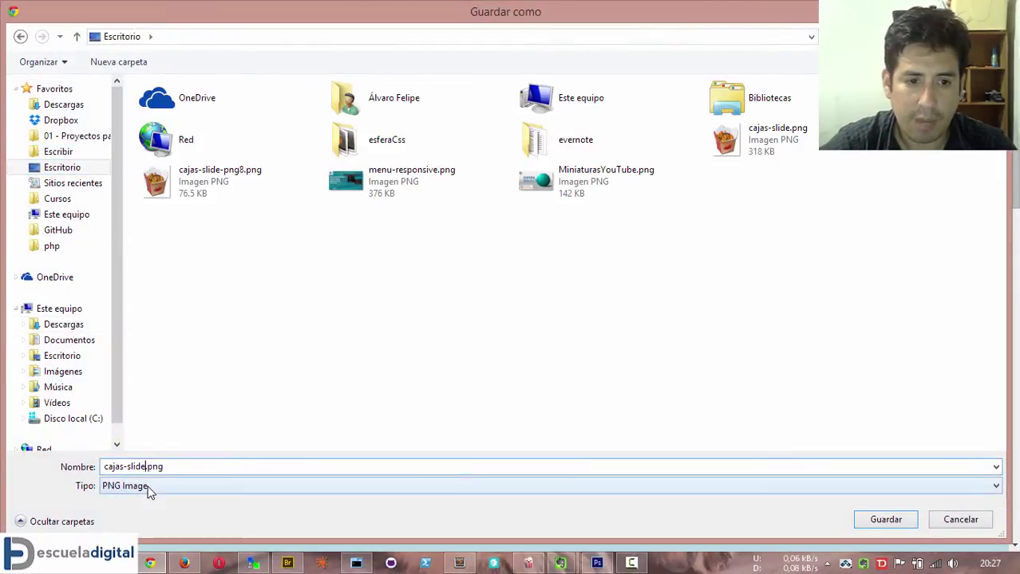
pyautogui.write('-tiny')
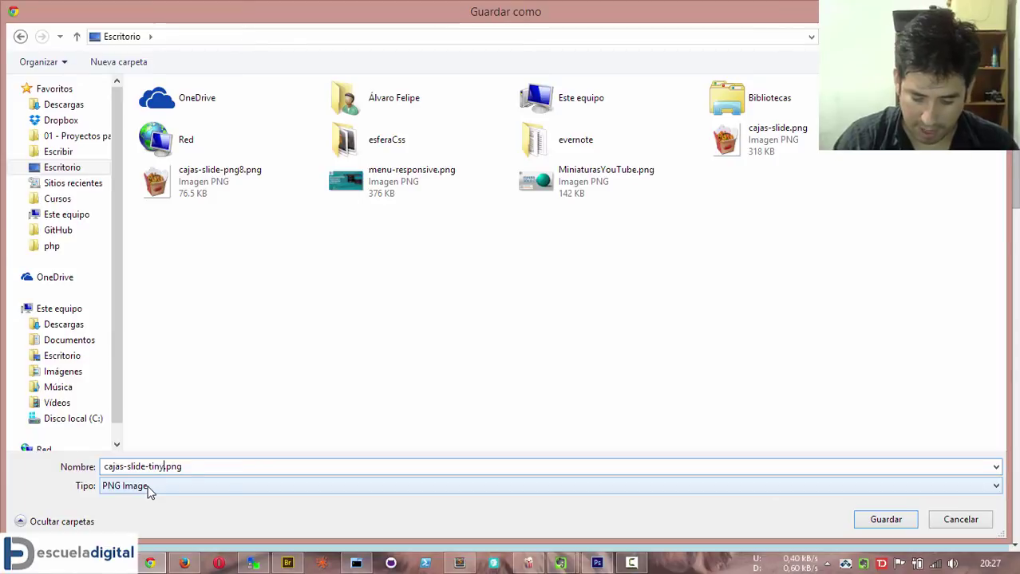
pyautogui.write('png')
pyautogui.press('Return')
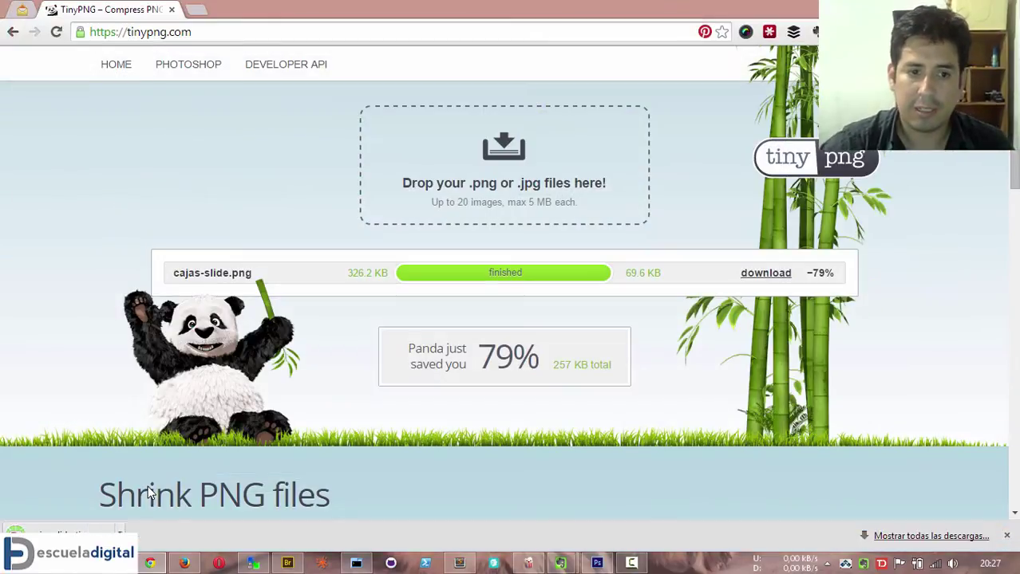
# Open cajas-slide.png in the photo viewer, snapped to the right half of the screen
pyautogui.hotkey('alt', 'Tab')
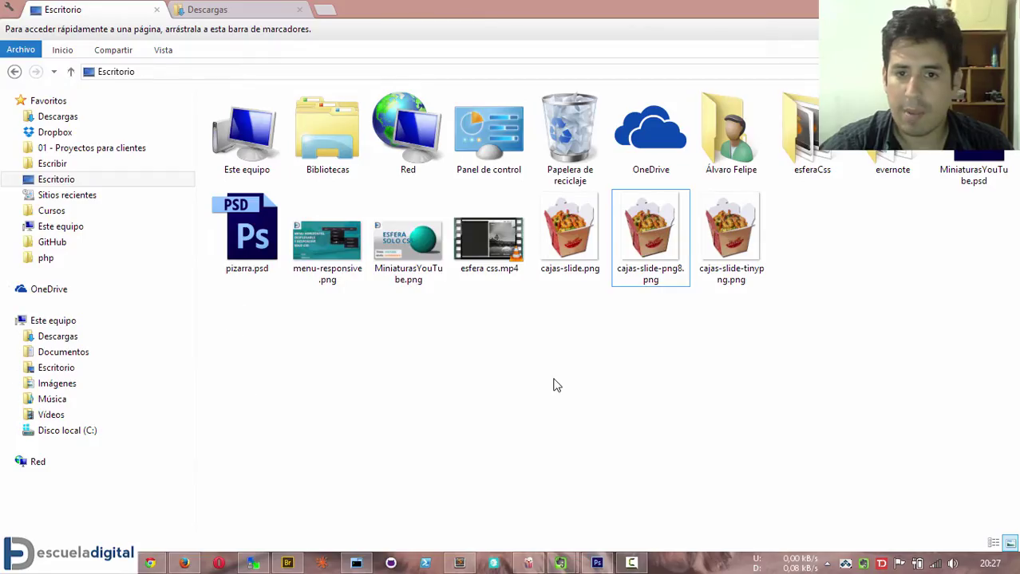
pyautogui.doubleClick(583, 268)
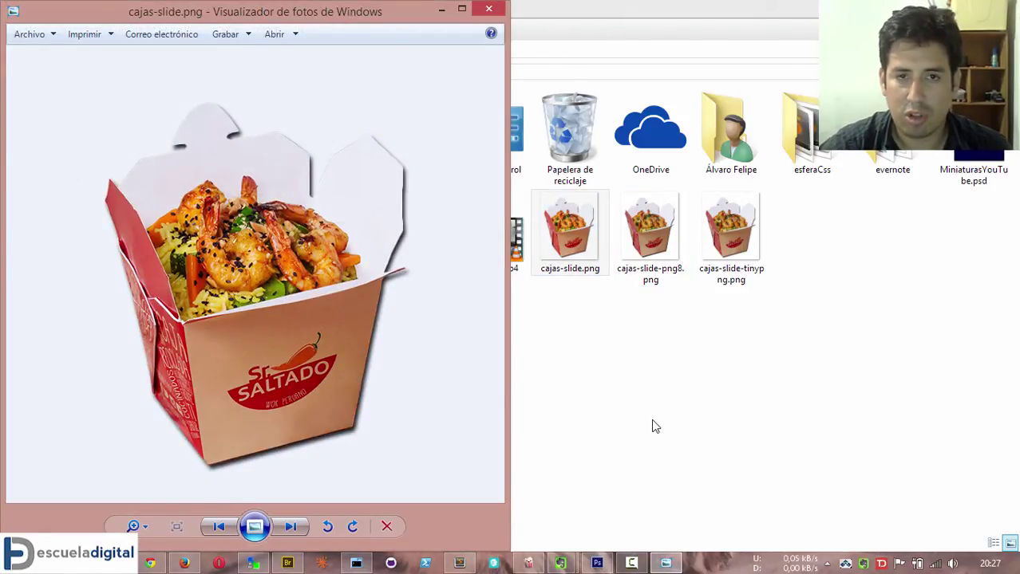
pyautogui.hotkey('alt', 'F4')
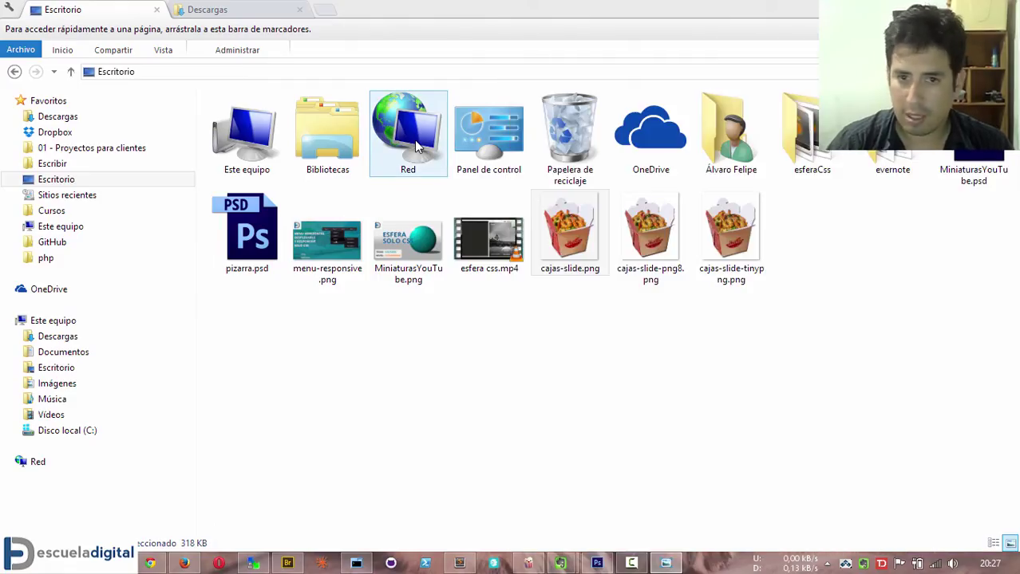
pyautogui.press('Return')
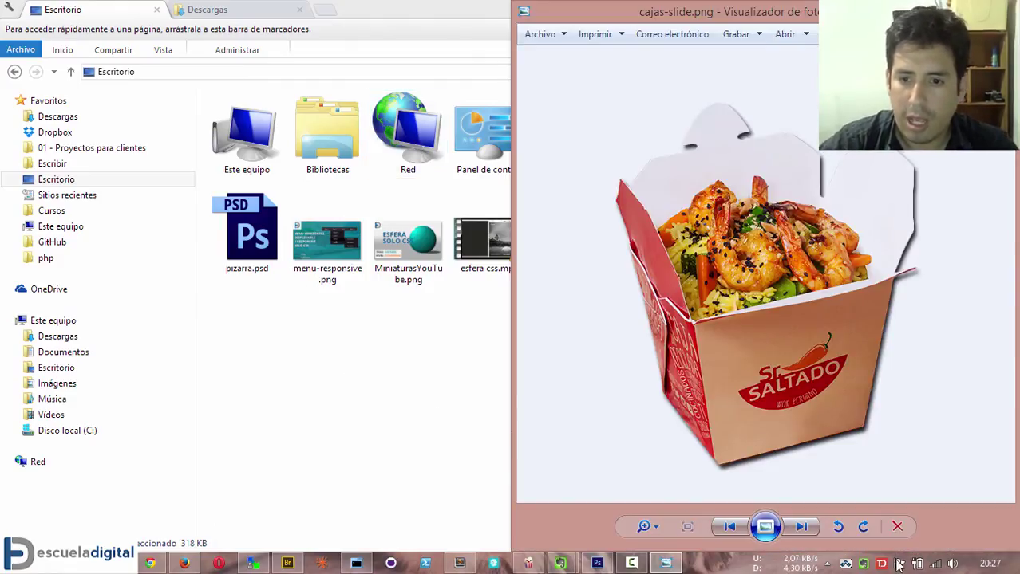
# Step through the PNG-8 (76.5 KB) and TinyPNG (67.9 KB) versions, checking each file's size
pyautogui.click(806, 528)
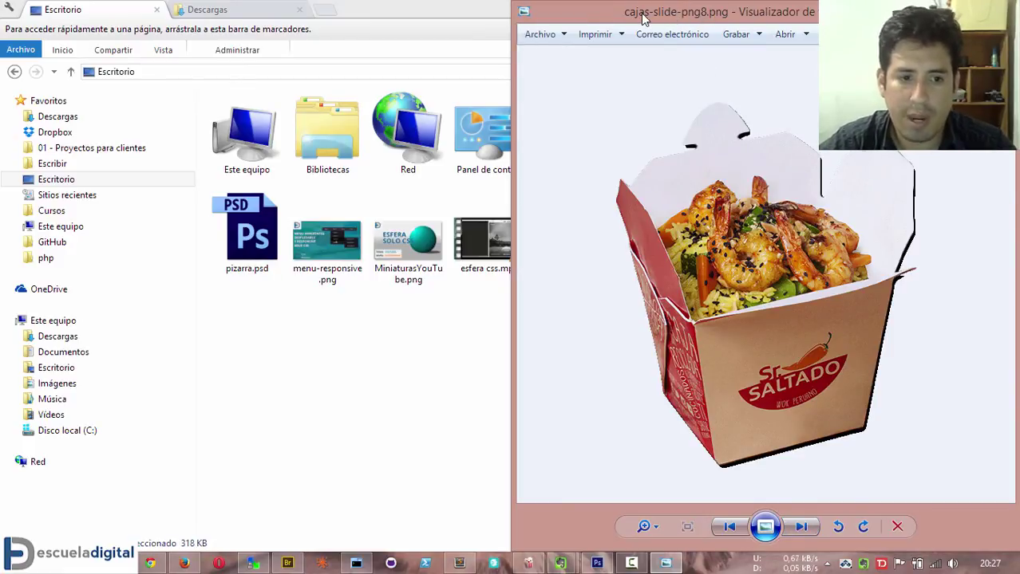
pyautogui.click(226, 517)
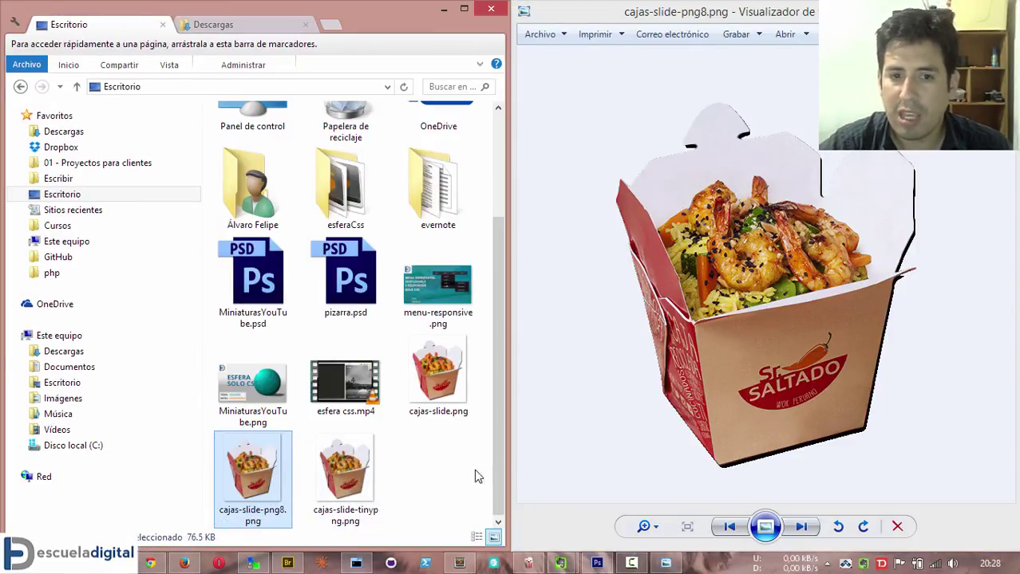
pyautogui.click(802, 529)
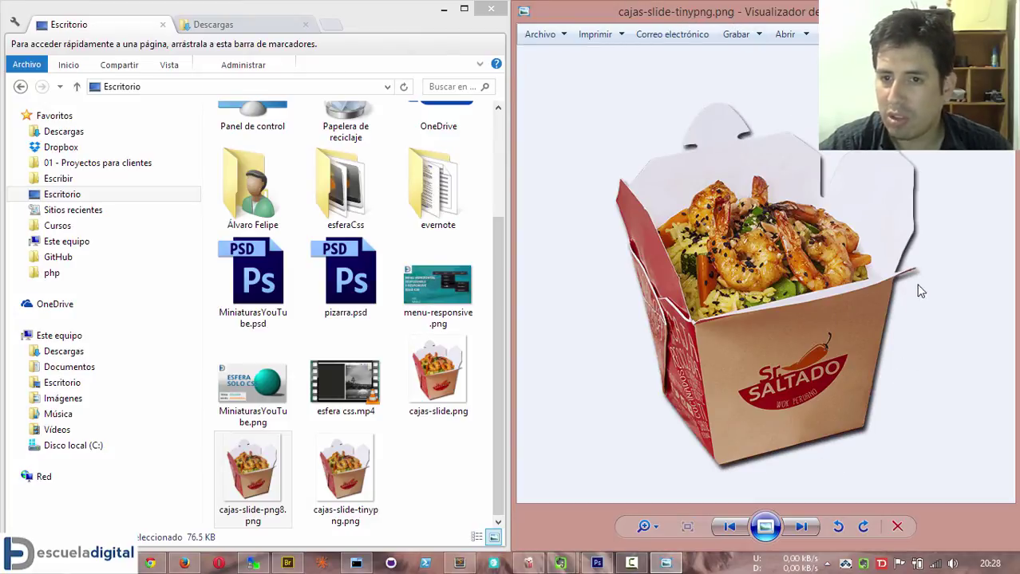
pyautogui.click(339, 486)
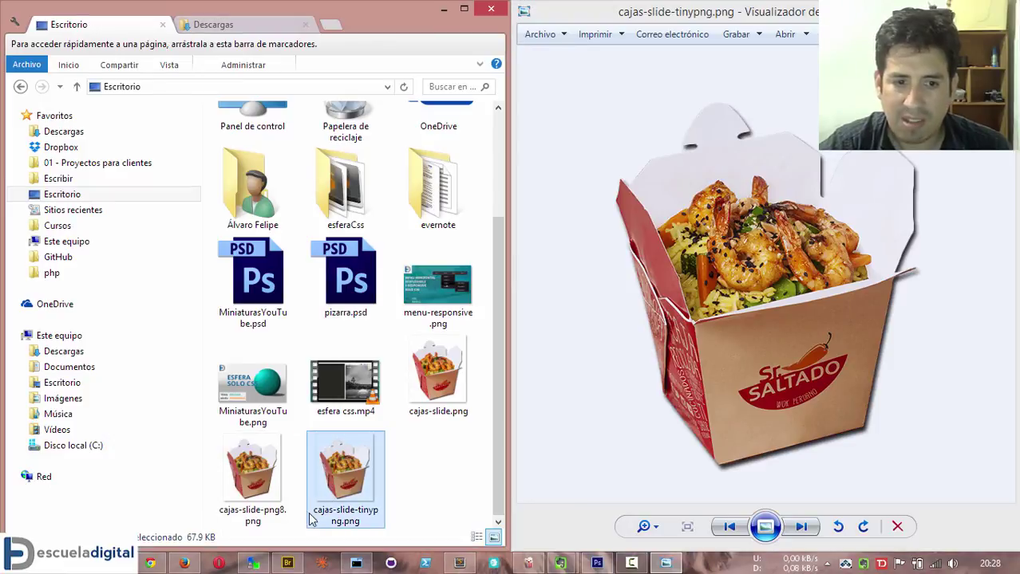
pyautogui.moveTo(266, 477)
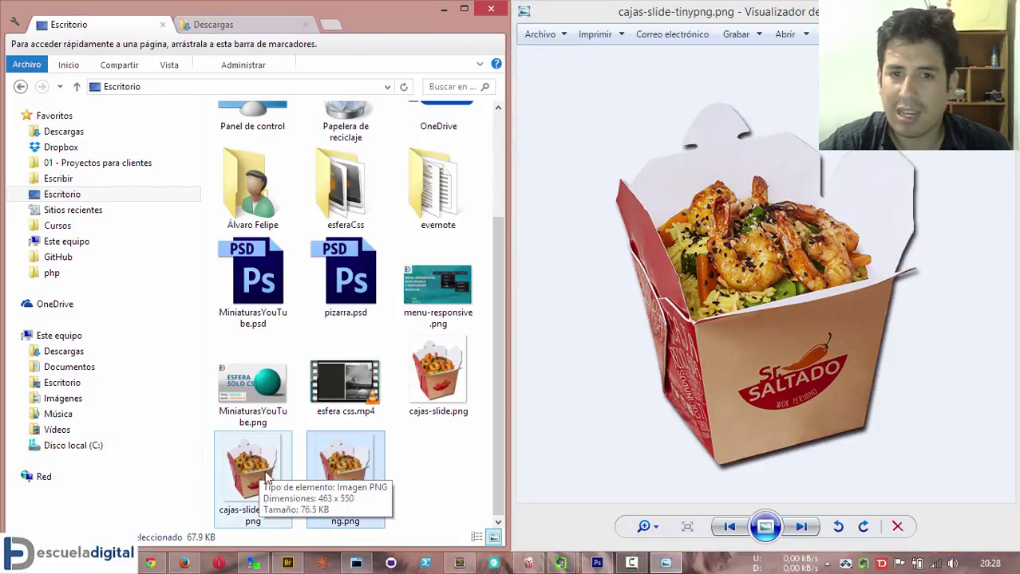